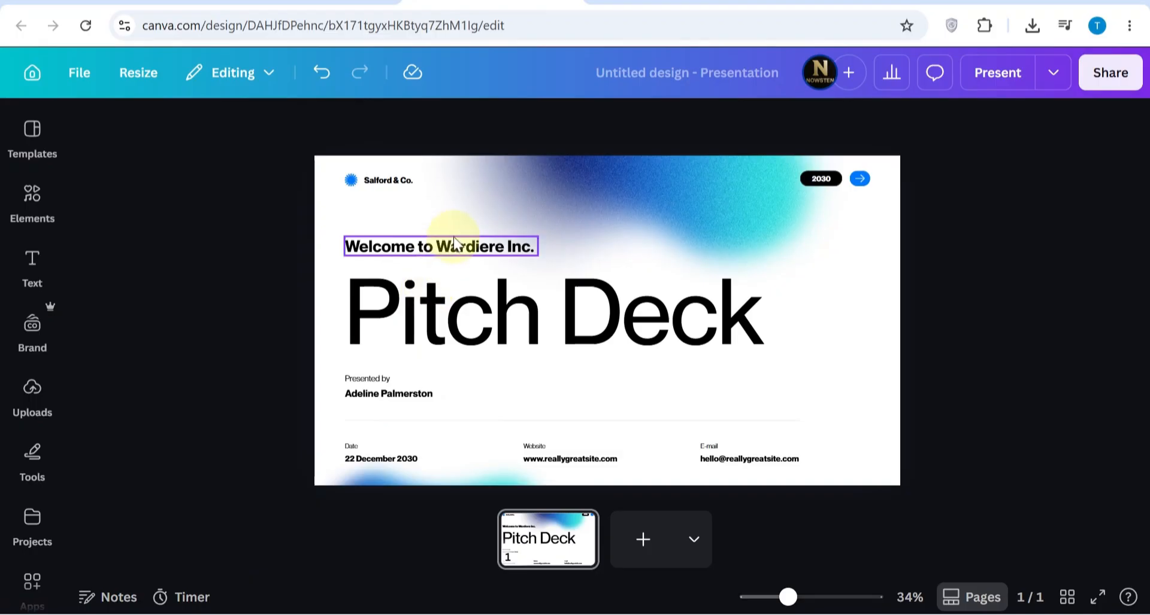
- Move the large blue gradient shape slightly down on the Pitch Deck slide
left_click_drag(389, 200, 444, 199)
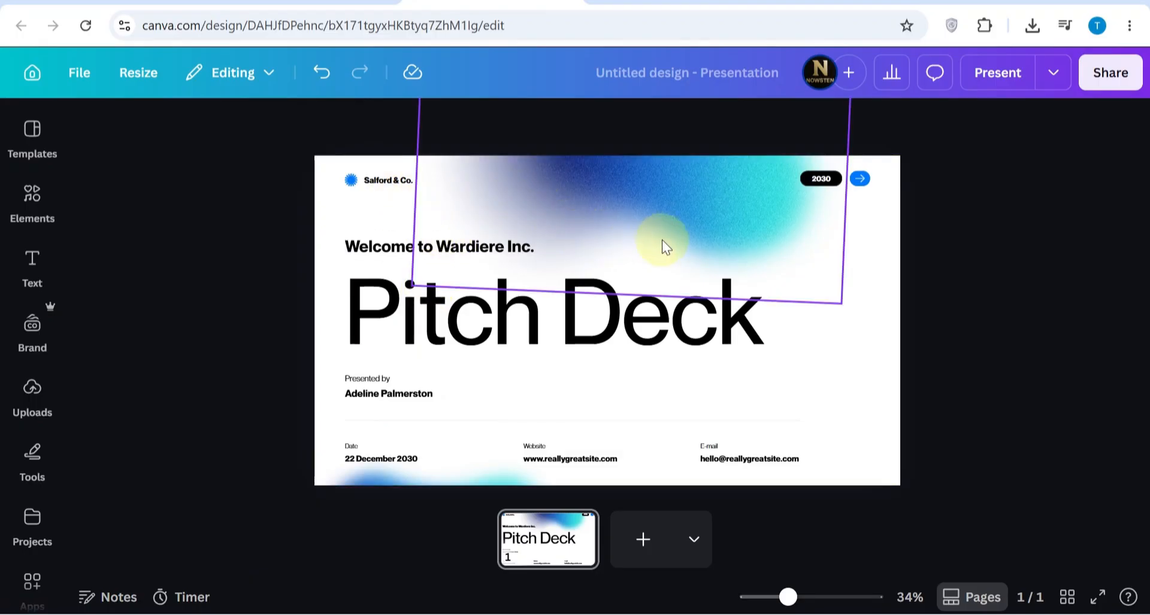
left_click_drag(689, 226, 688, 248)
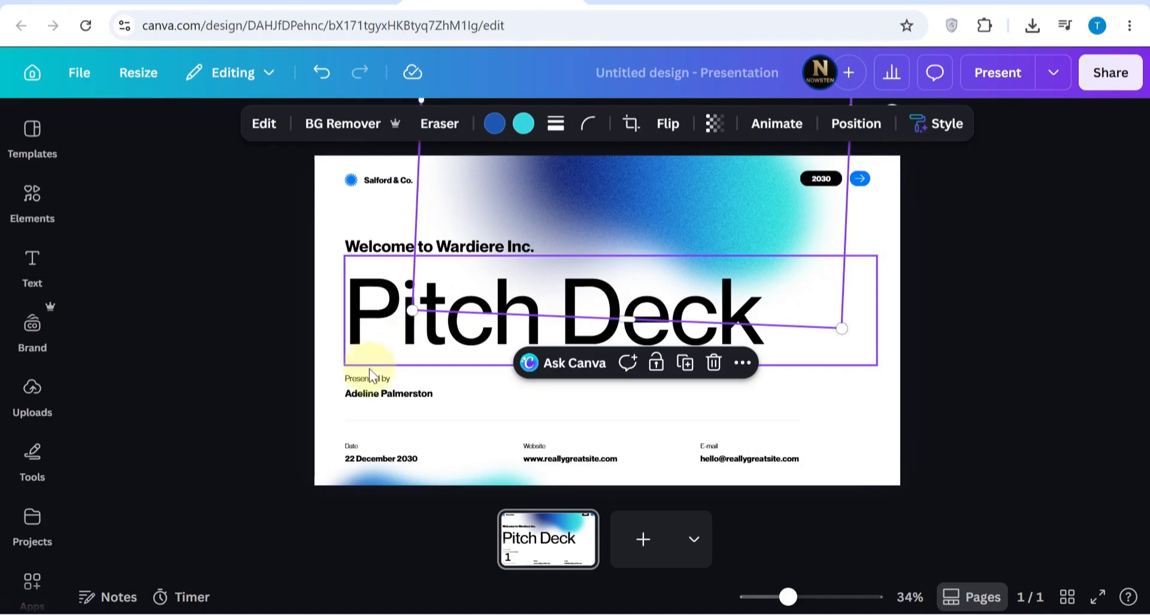
left_click(486, 404)
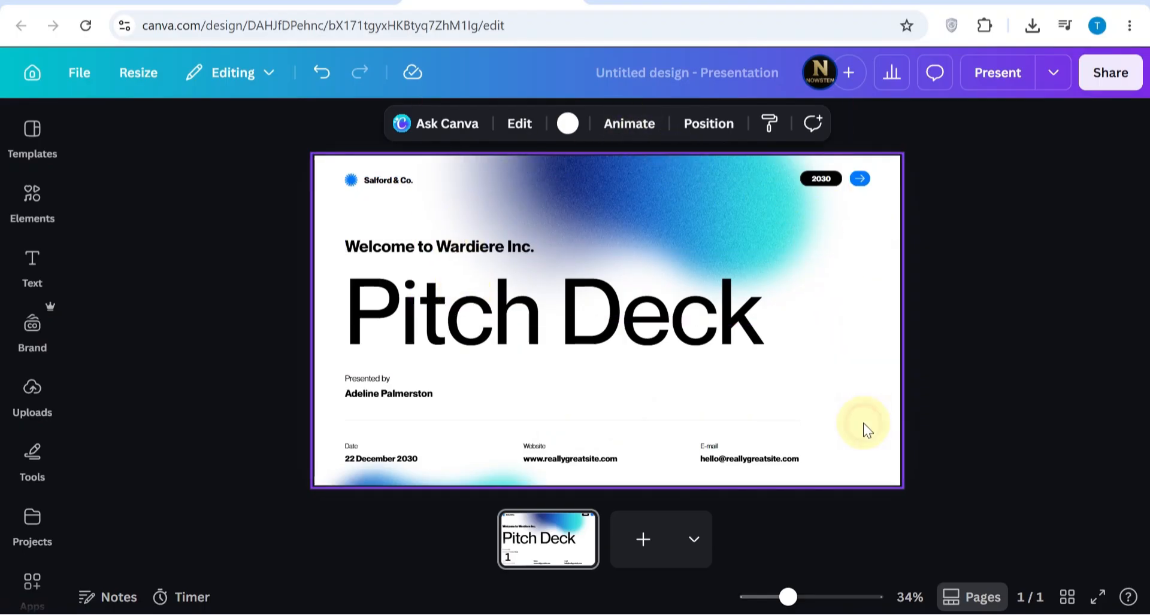
- Set a custom resize for the design with a width of 1080 px and a height of 1920 px
left_click(132, 82)
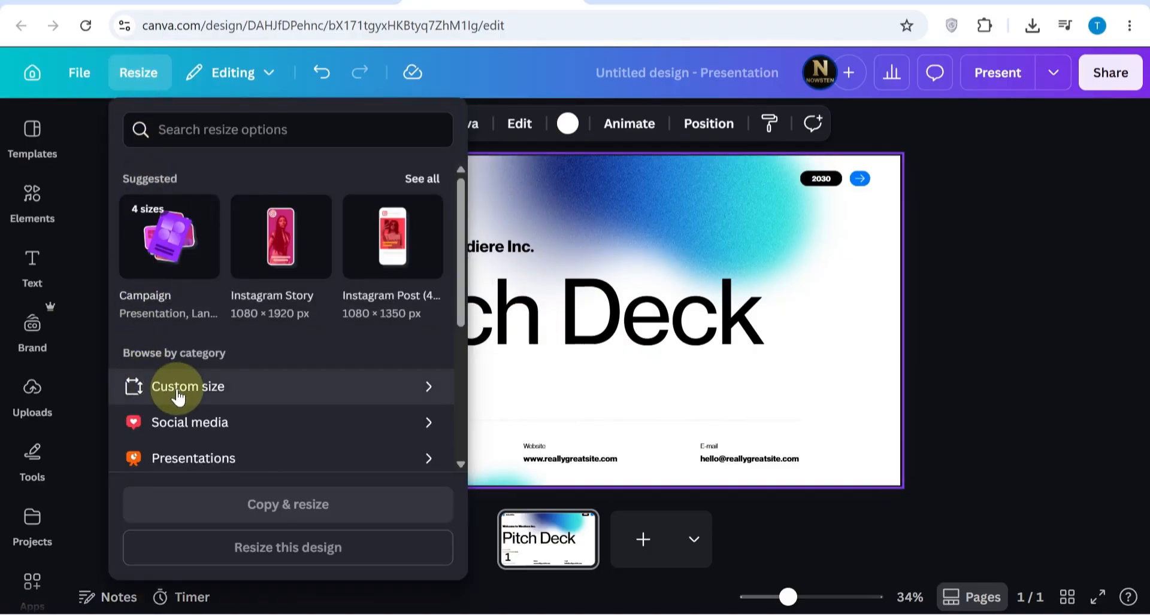
left_click(247, 395)
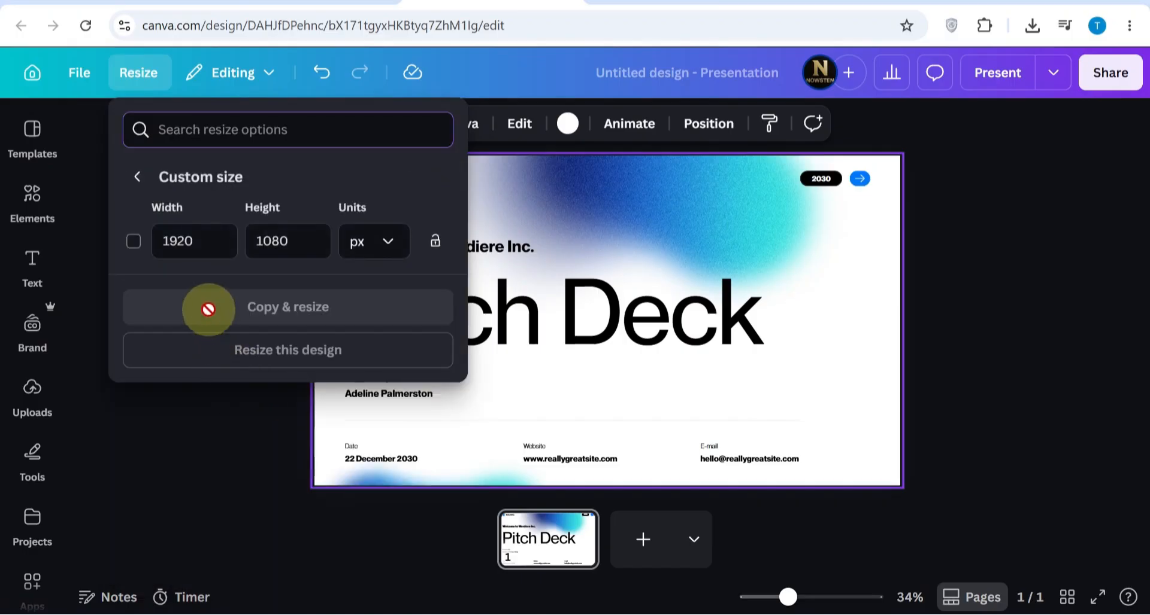
left_click(179, 239)
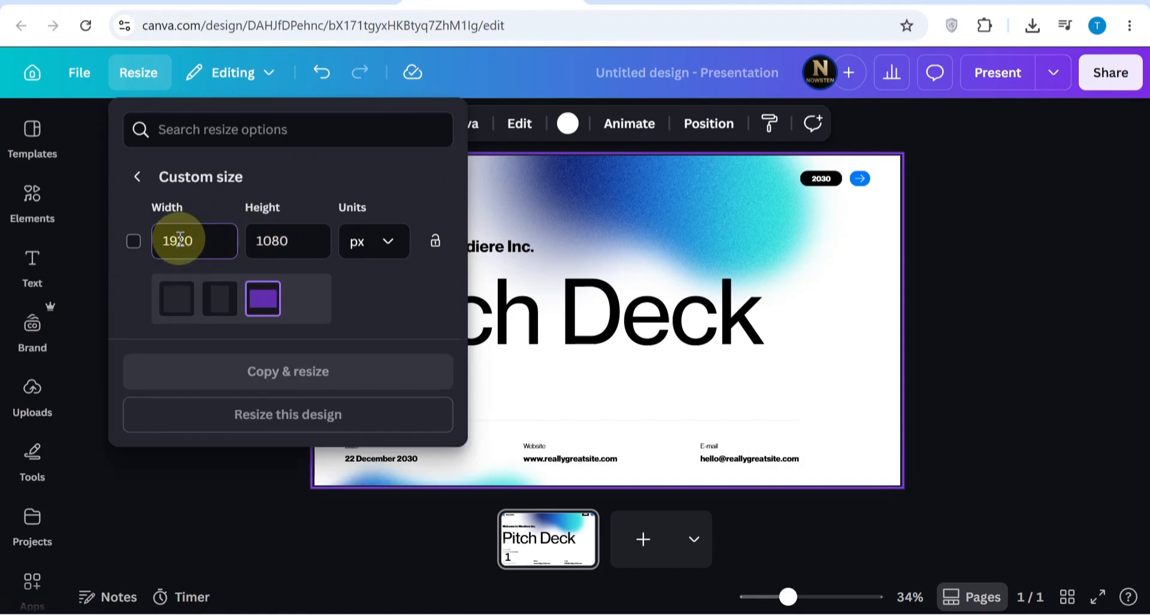
type("0")
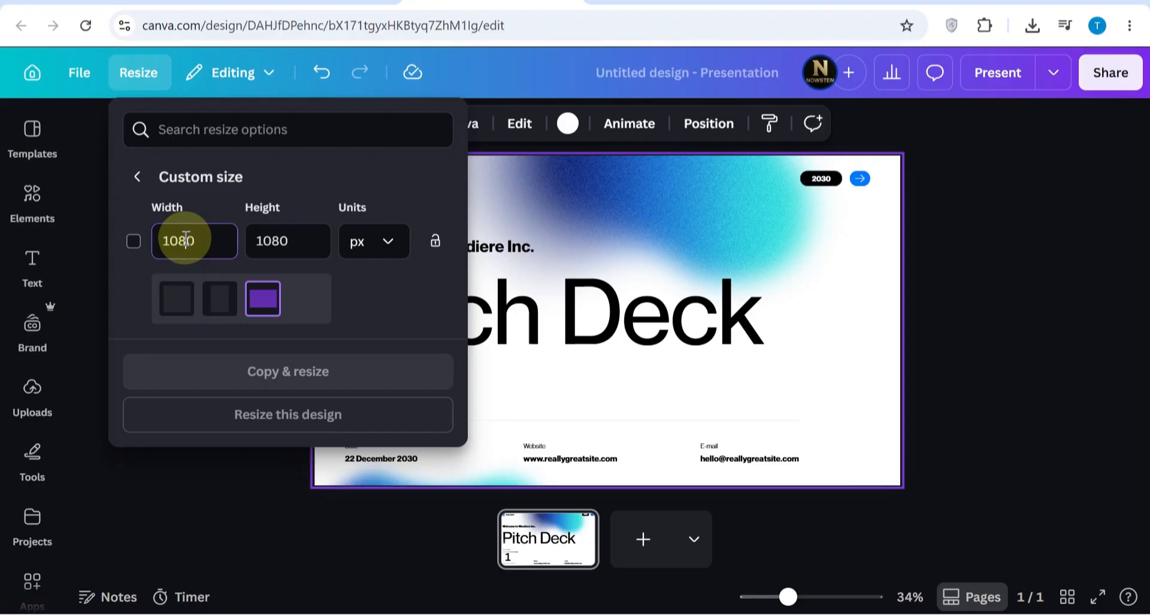
left_click(276, 240)
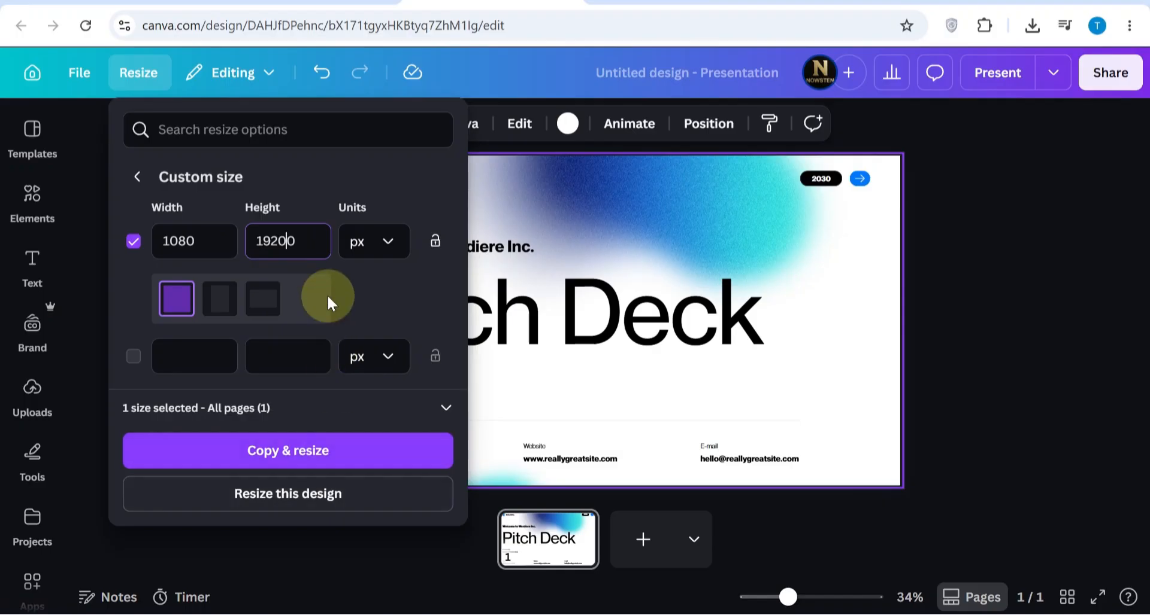
left_click(305, 459)
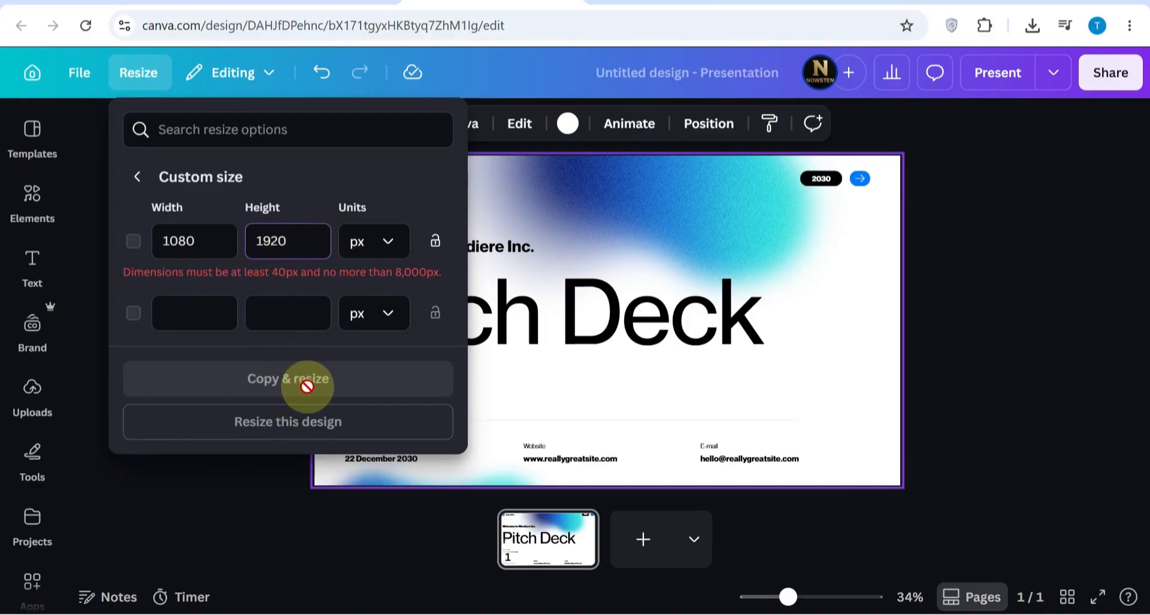
- Select the 1080 × 1920 px custom size and create a resized copy of the design
left_click(133, 242)
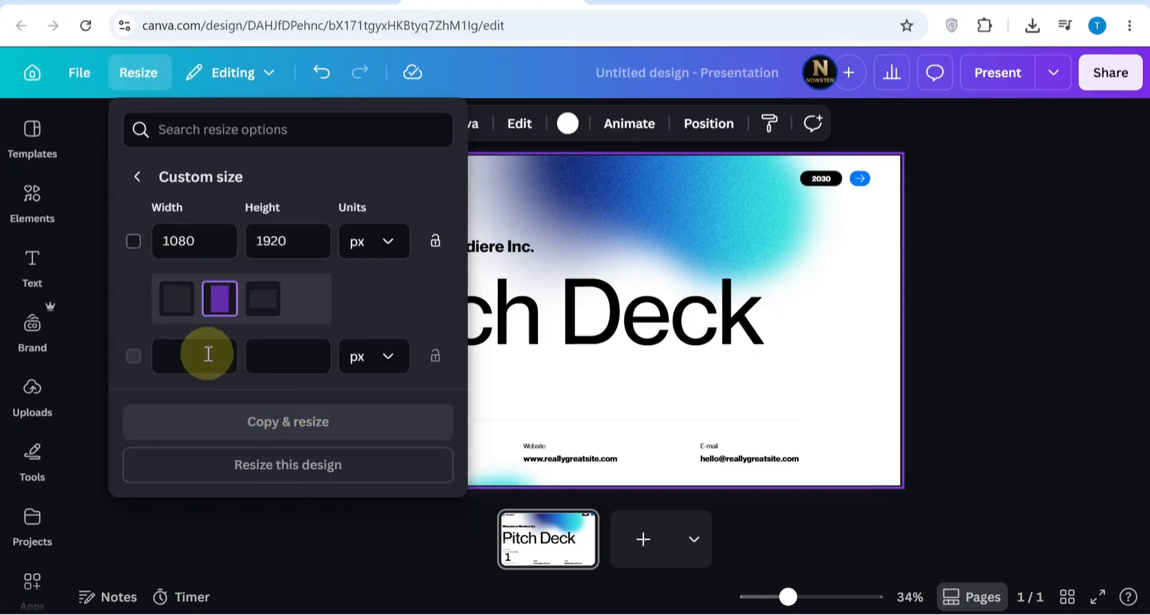
left_click(134, 239)
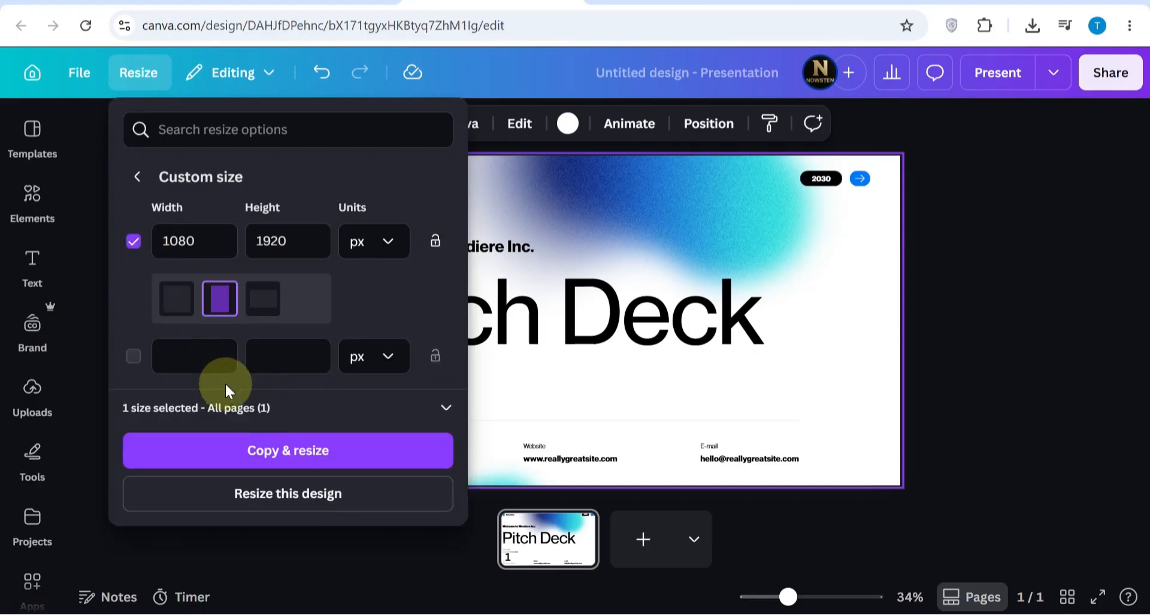
left_click(267, 457)
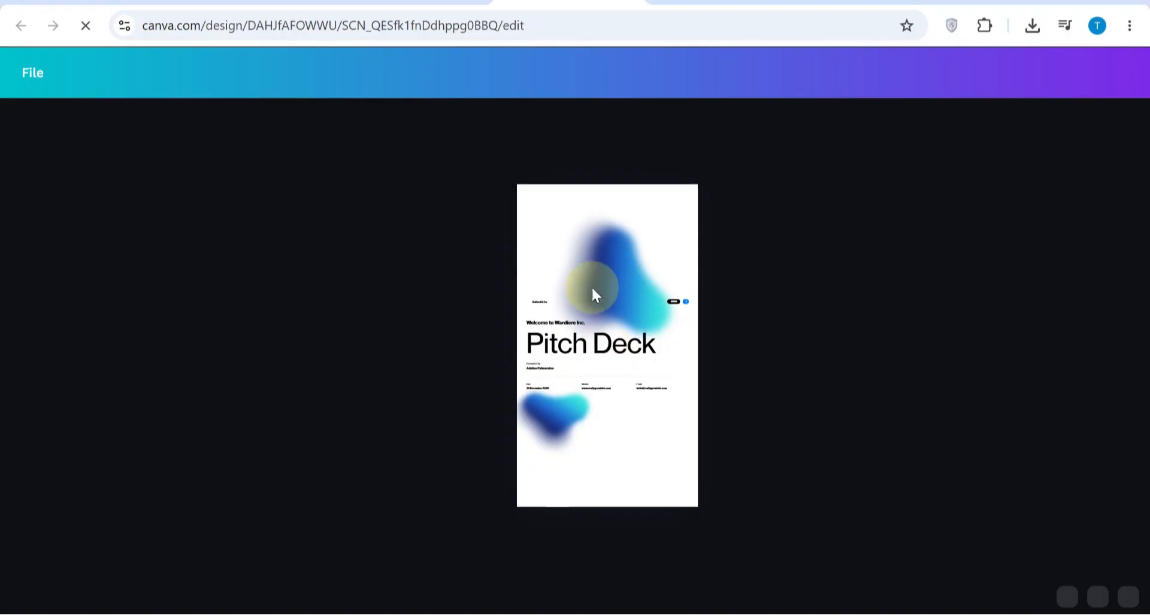
- Rotate the lower gradient shape counterclockwise, and place it slightly enlarged near the bottom of the page
left_click(528, 345)
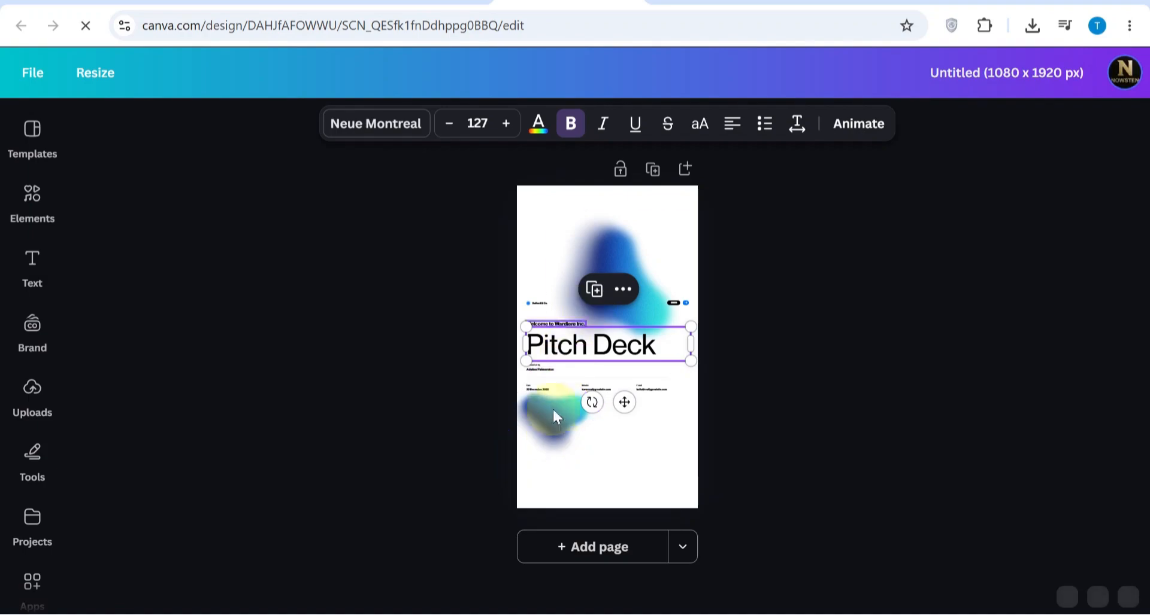
left_click(552, 434)
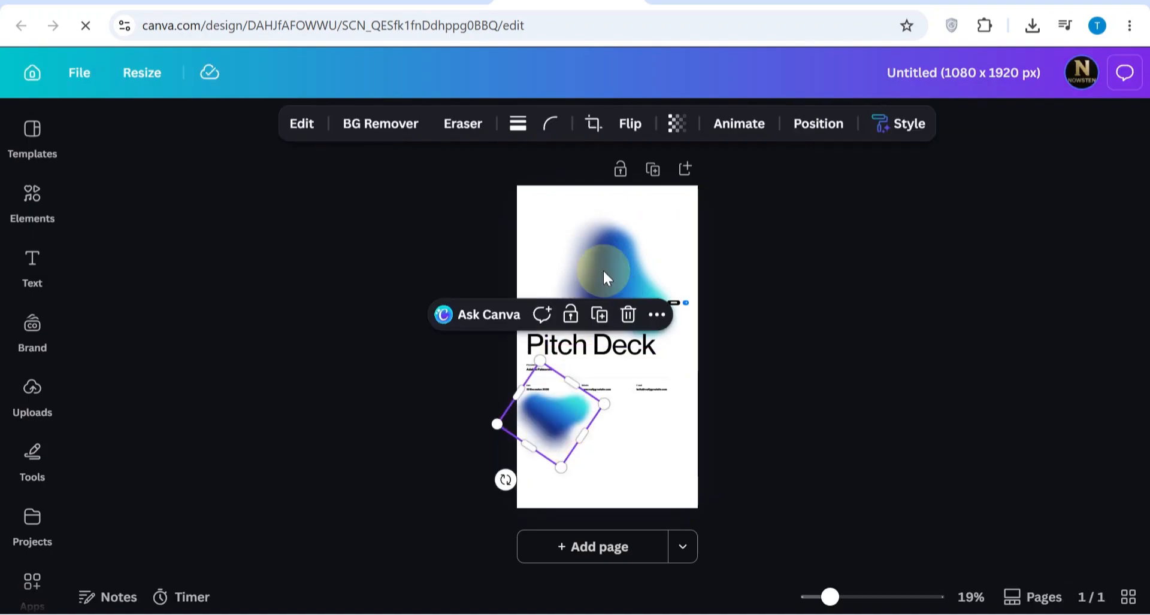
left_click(502, 484)
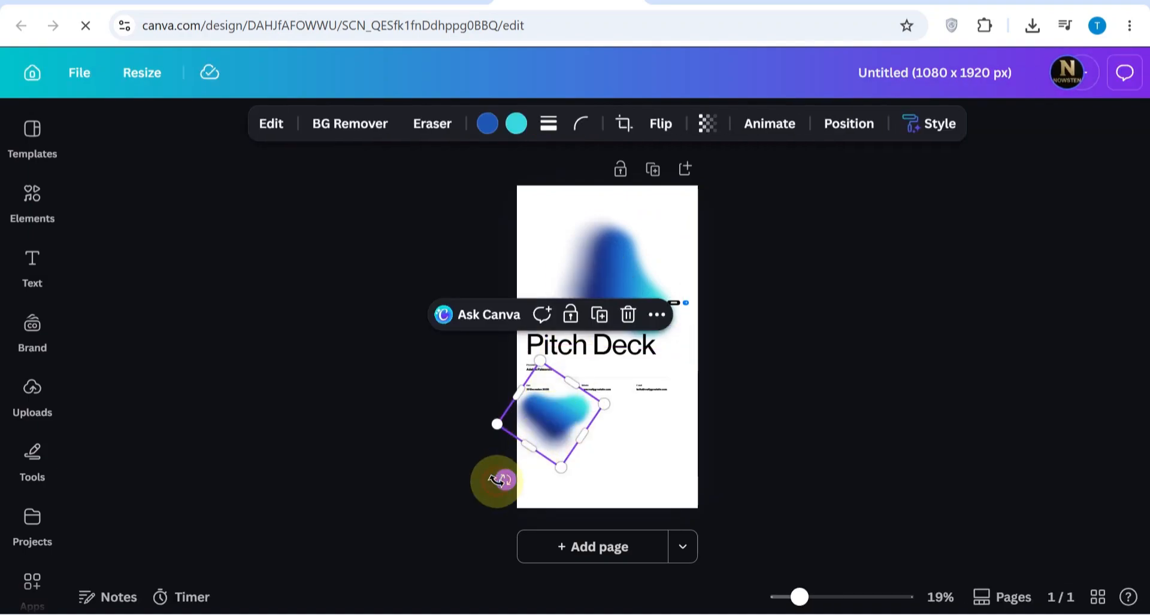
left_click_drag(506, 480, 545, 451)
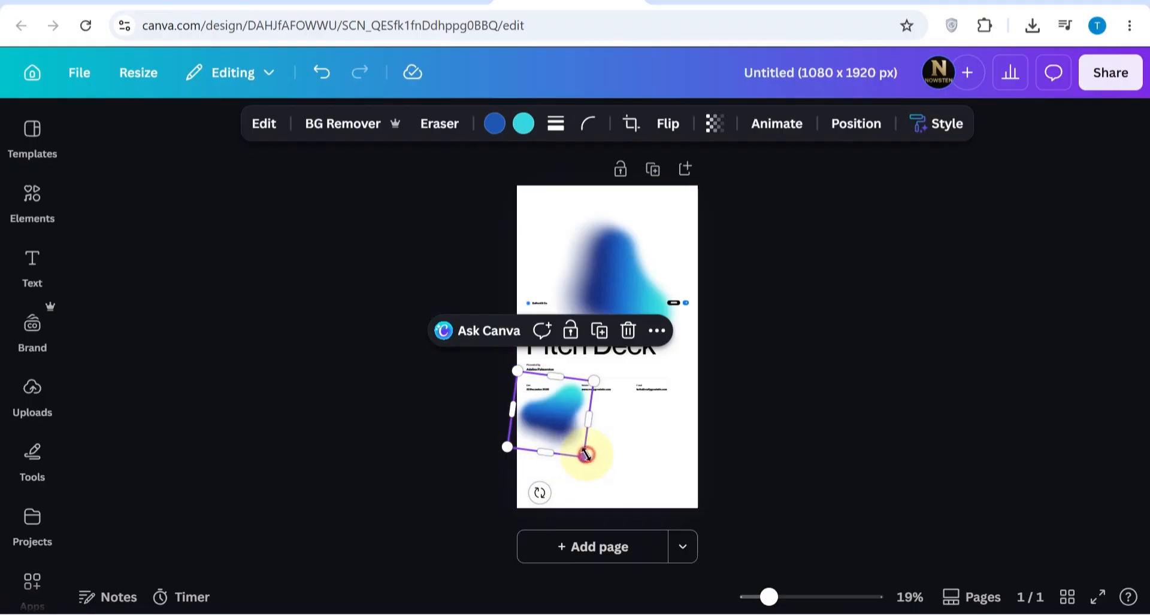
left_click_drag(573, 434, 578, 525)
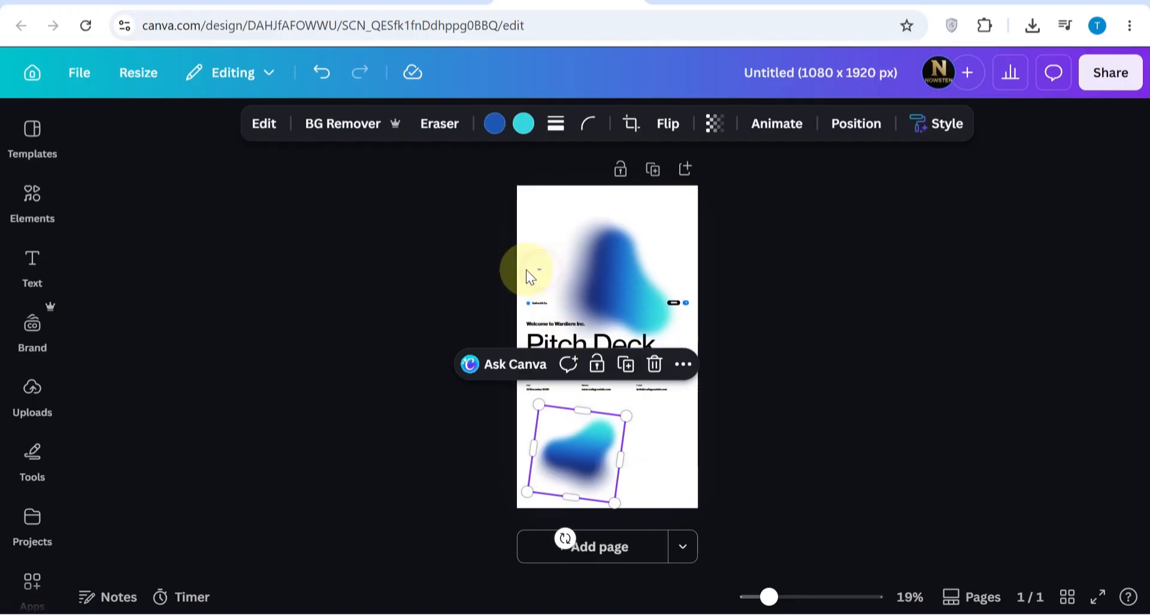
- Extend the upper gradient shape's left edge outward and flip the shape both horizontally and vertically
left_click(556, 267)
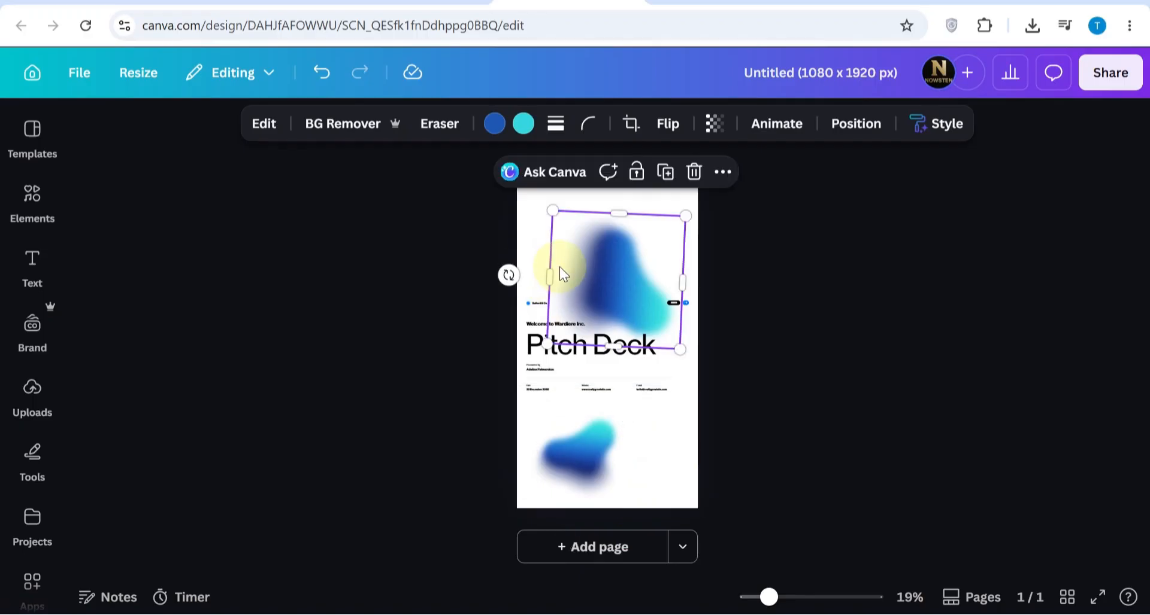
left_click_drag(557, 279, 534, 278)
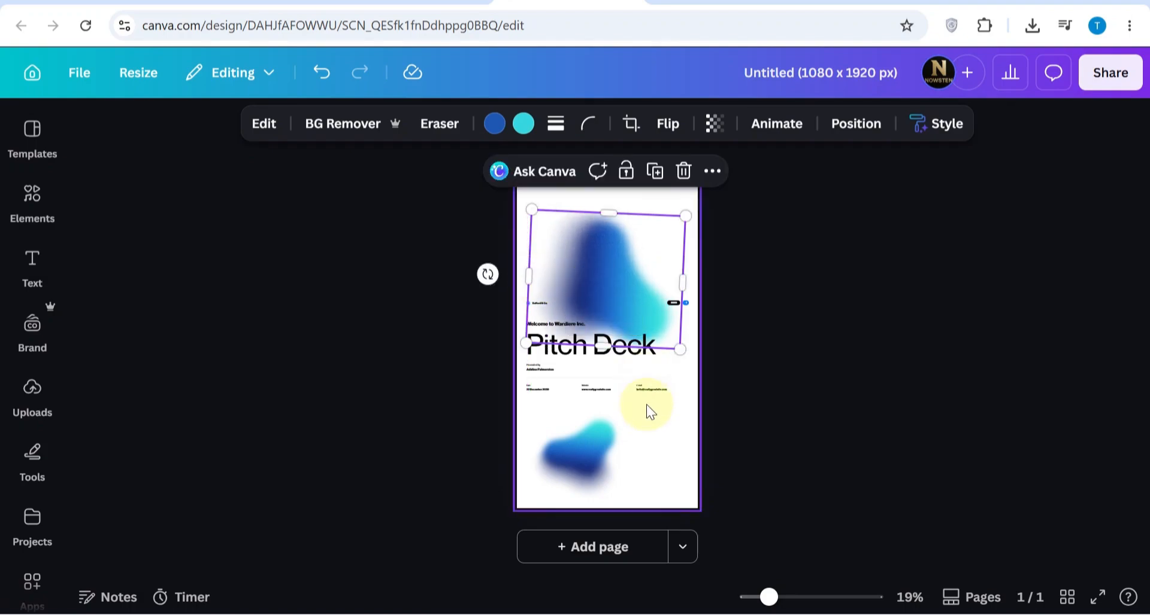
left_click(663, 128)
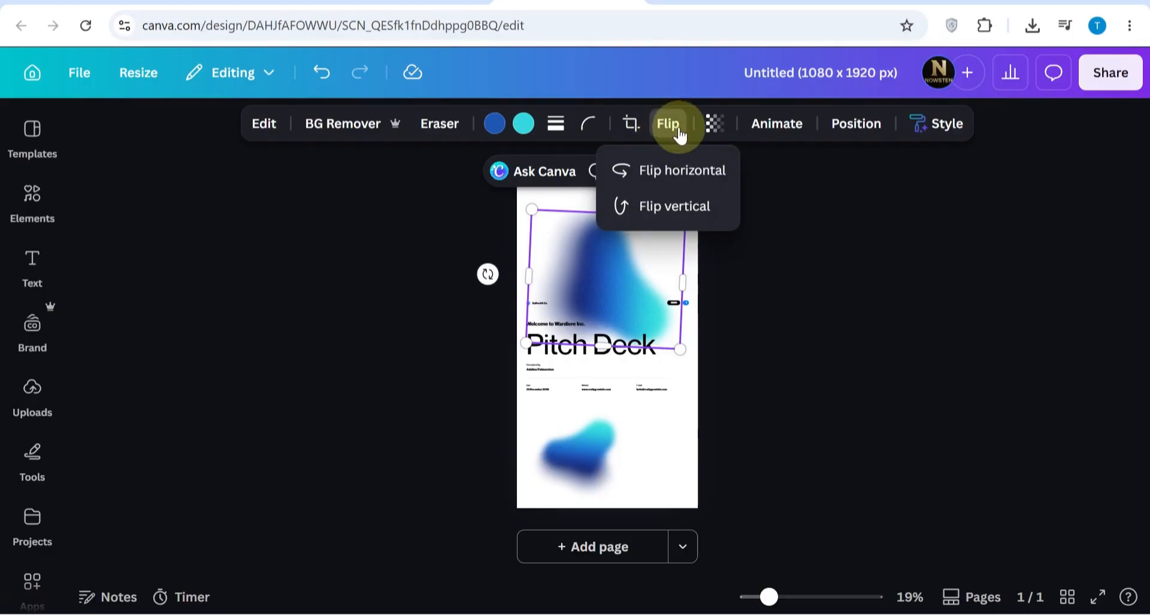
left_click(651, 210)
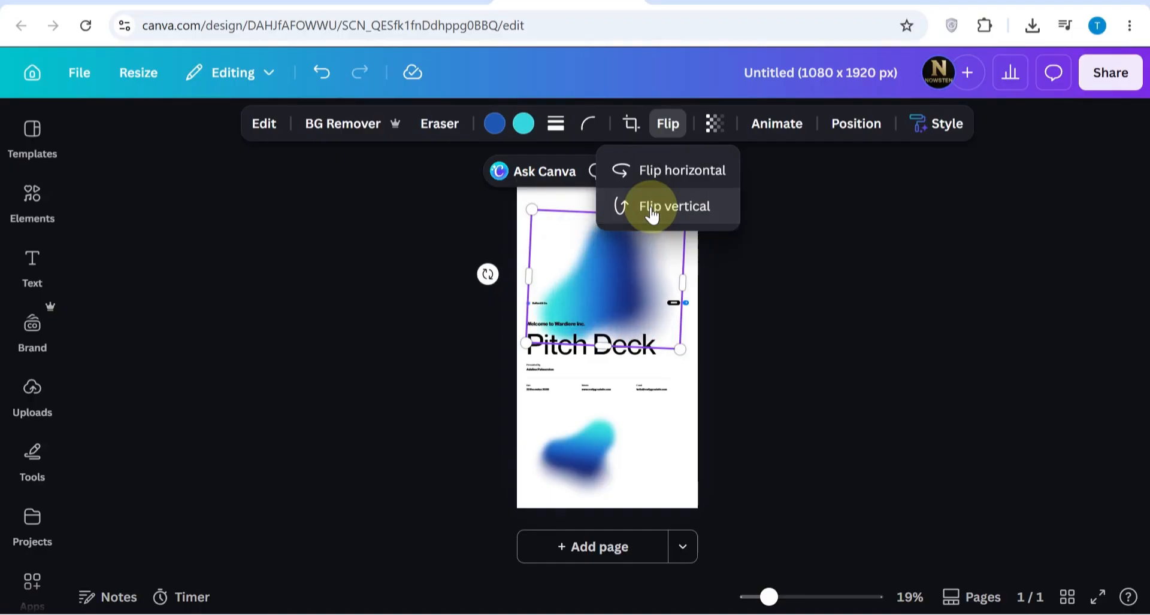
left_click(651, 172)
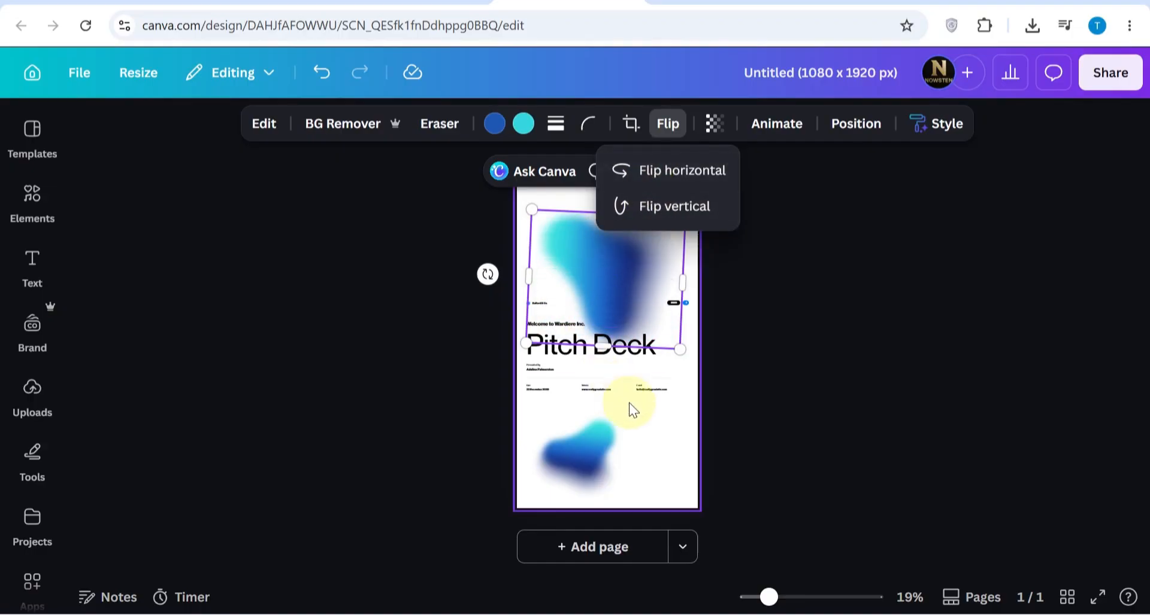
left_click(646, 412)
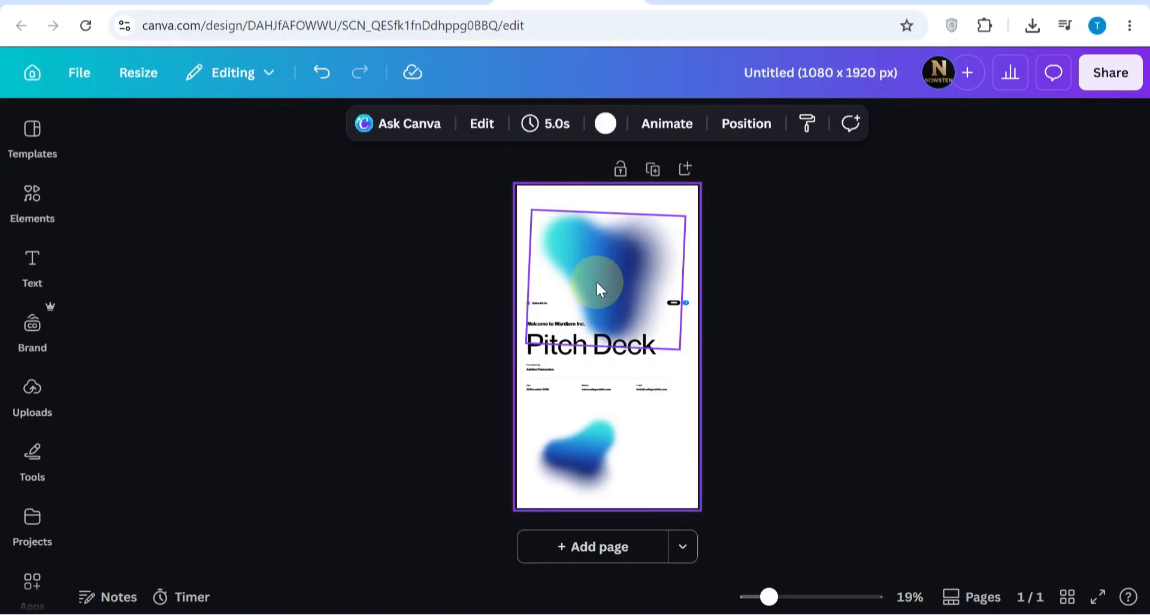
- Move the upper gradient shape up near the page's top edge and enlarge it past the page's right edge
left_click_drag(595, 281, 601, 261)
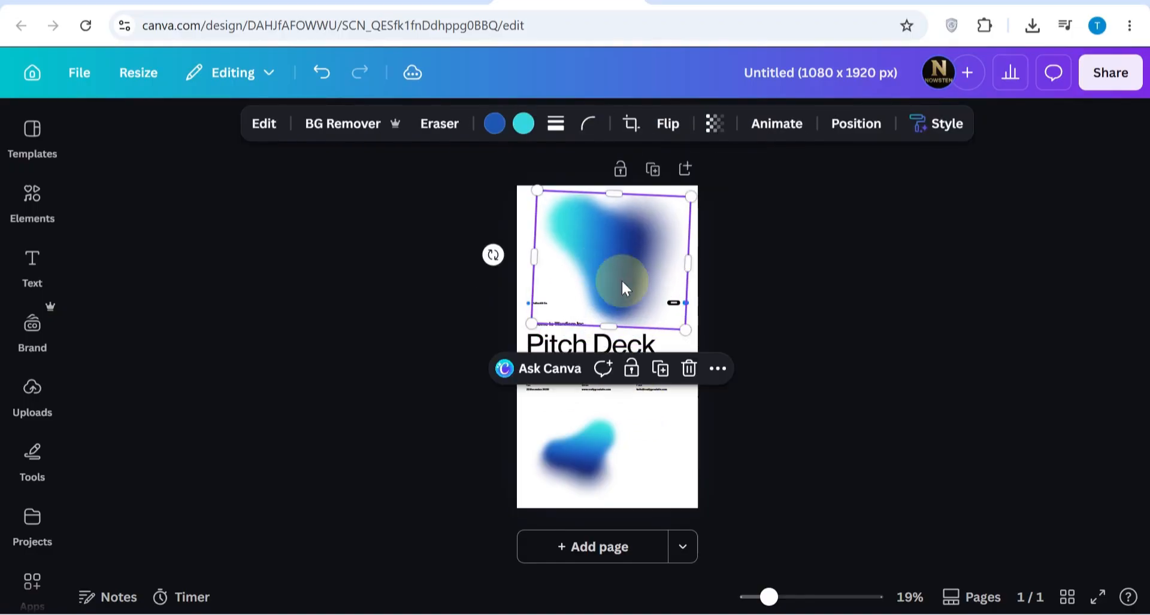
left_click_drag(685, 327, 713, 358)
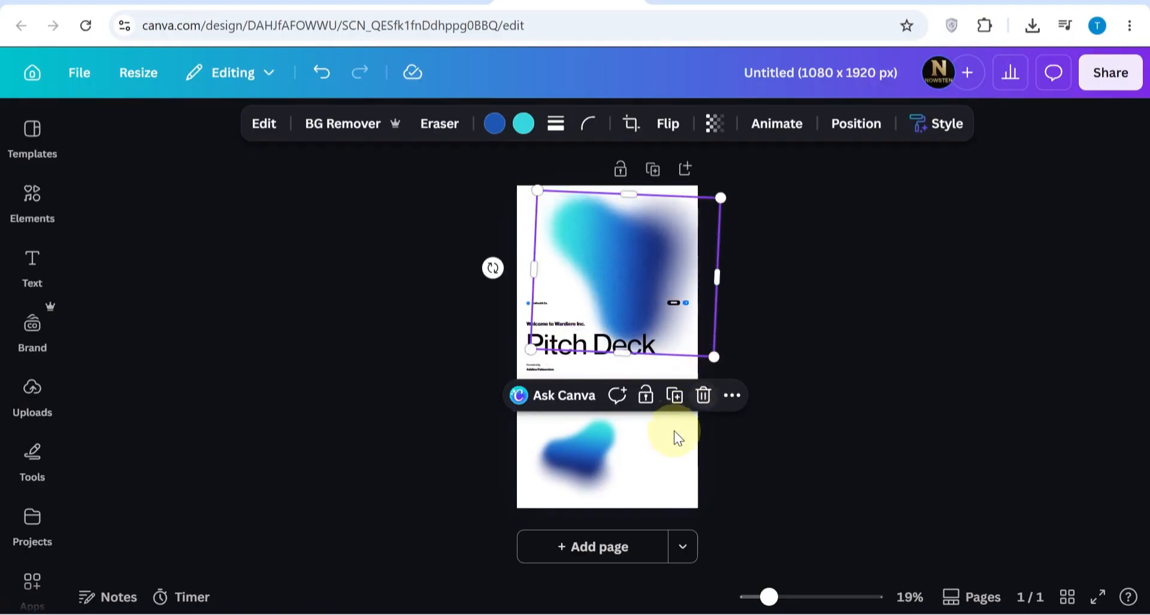
left_click(521, 230)
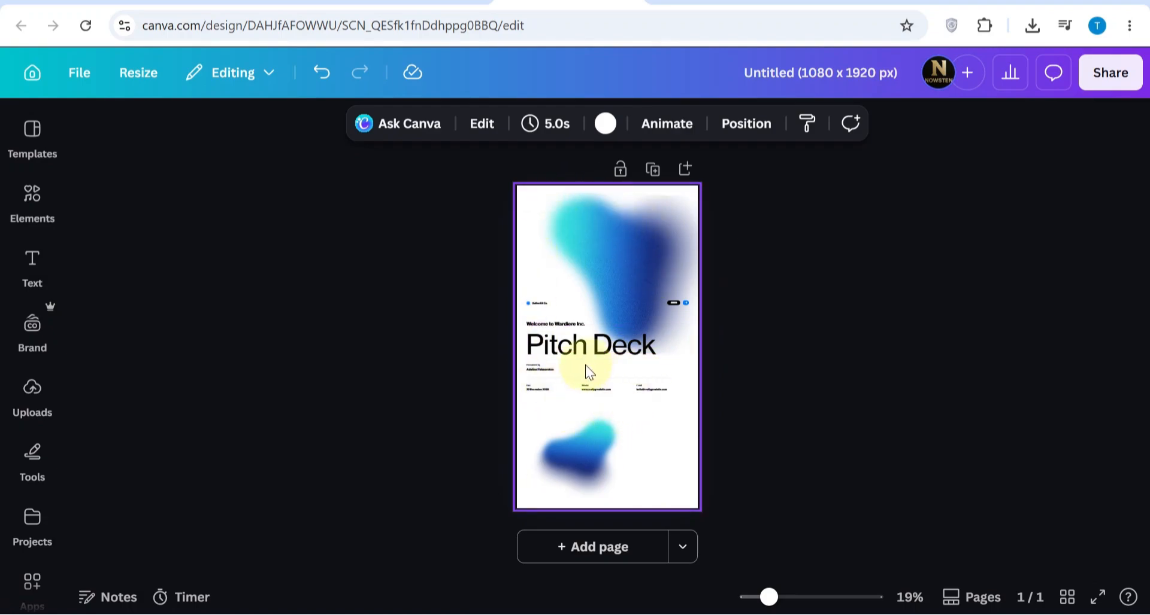
left_click(599, 347)
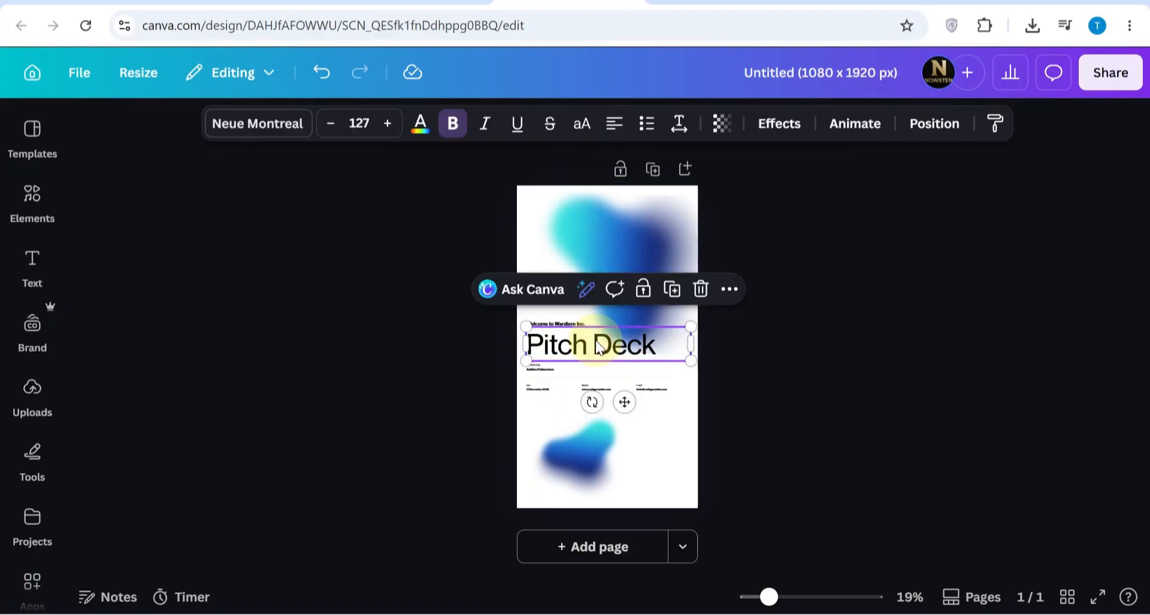
left_click(598, 236)
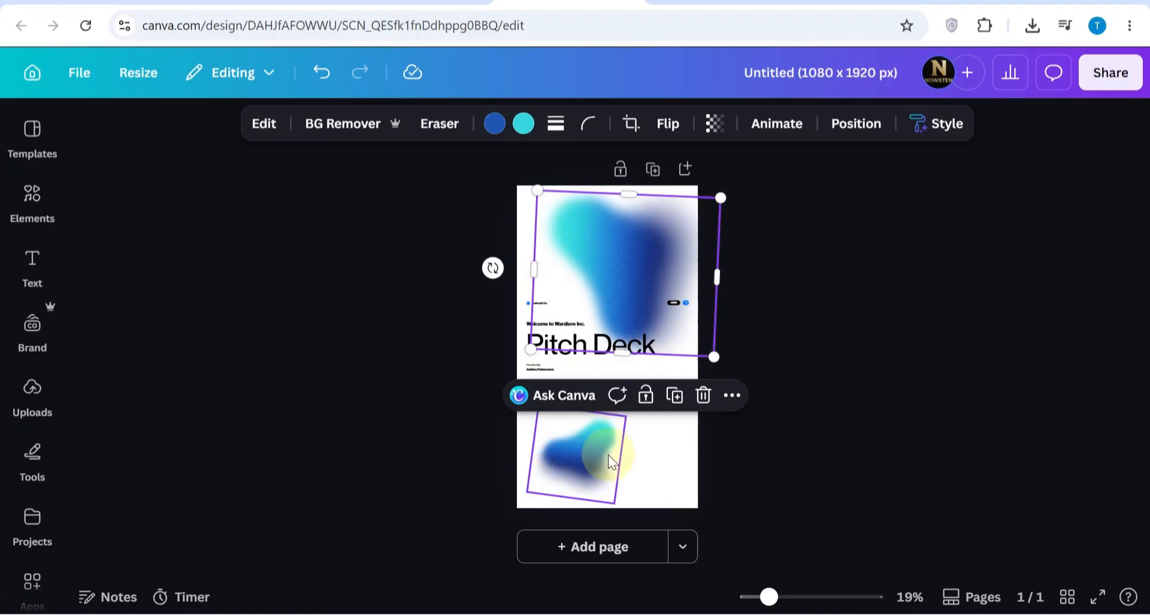
left_click(770, 267)
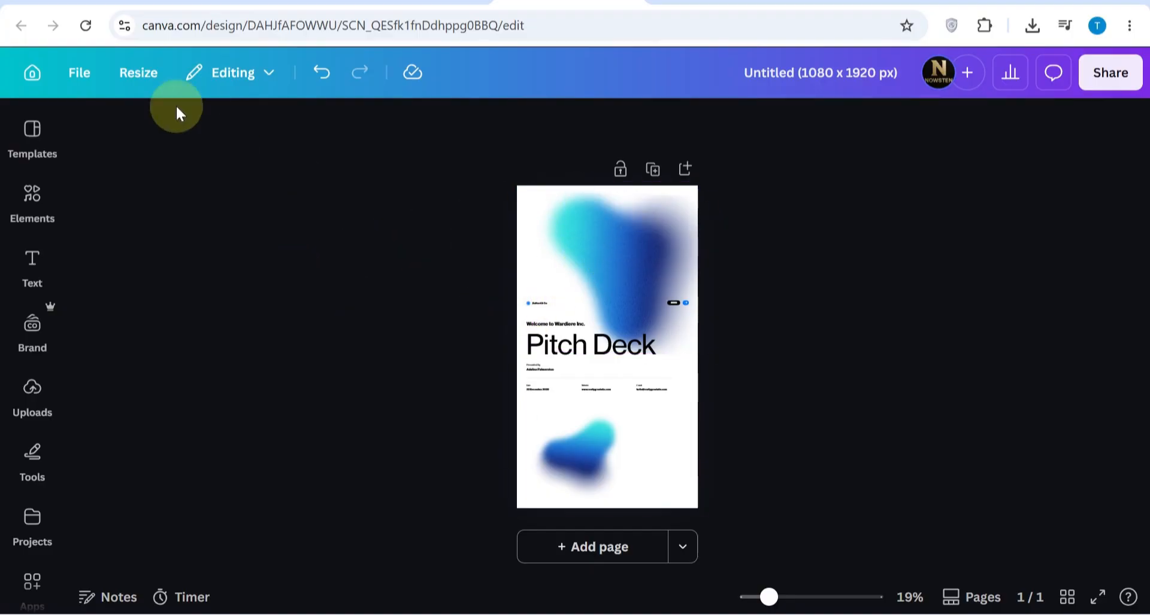
left_click(127, 76)
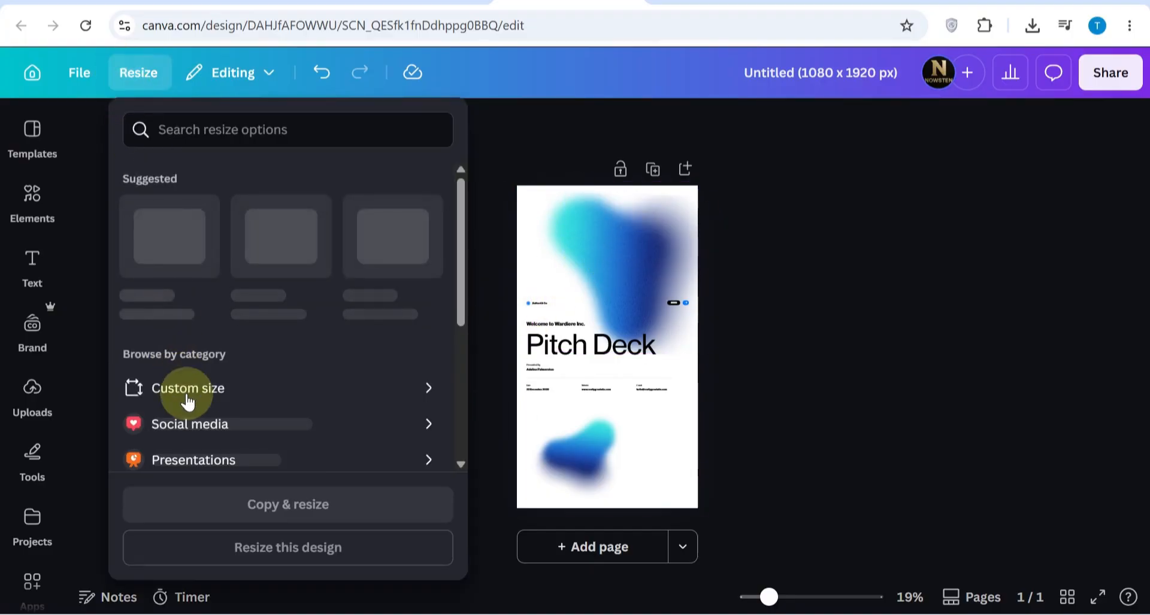
left_click(207, 402)
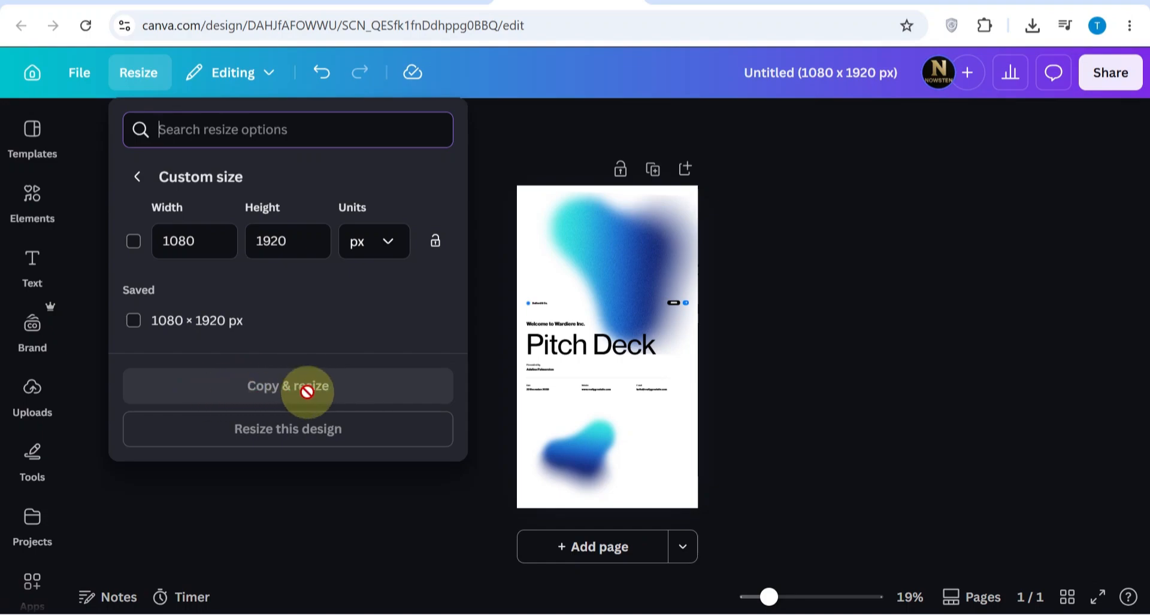
left_click(628, 337)
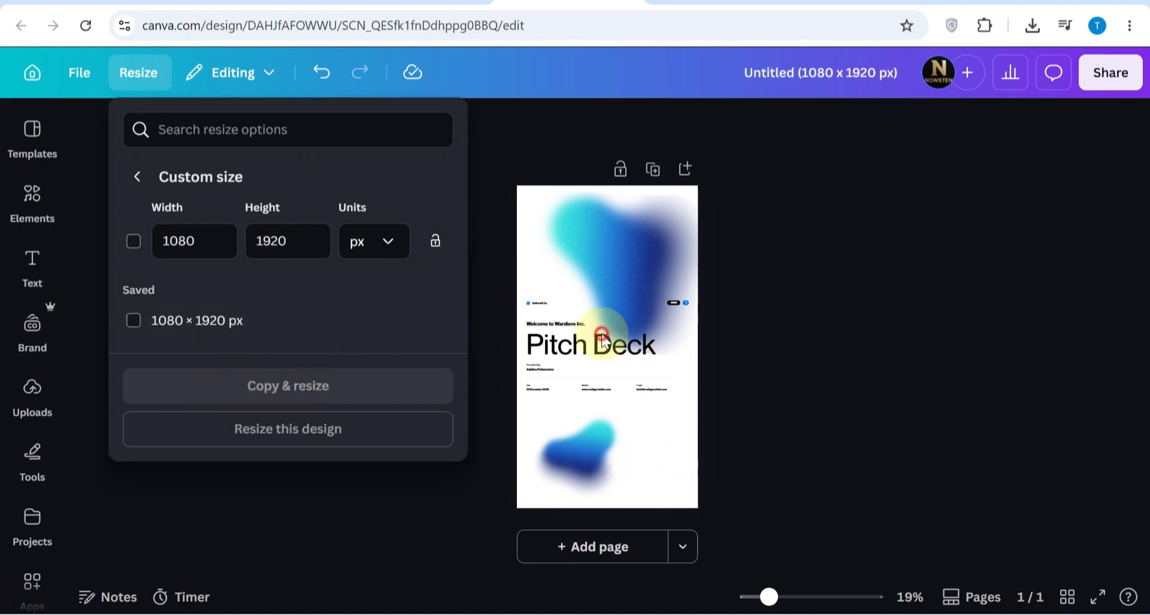
left_click(575, 350)
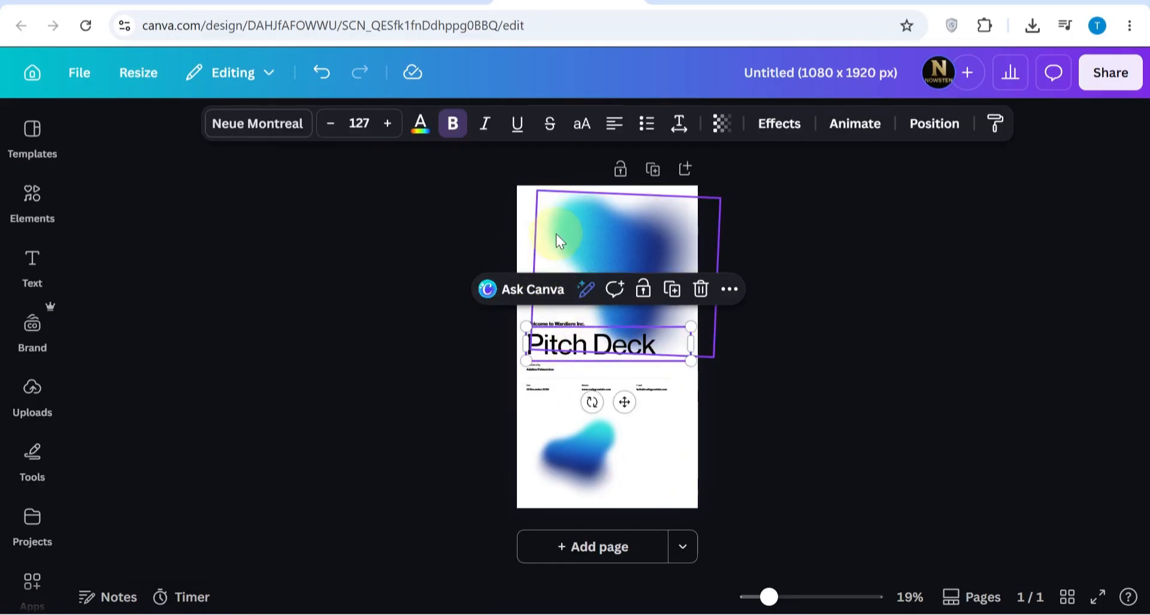
left_click(575, 219)
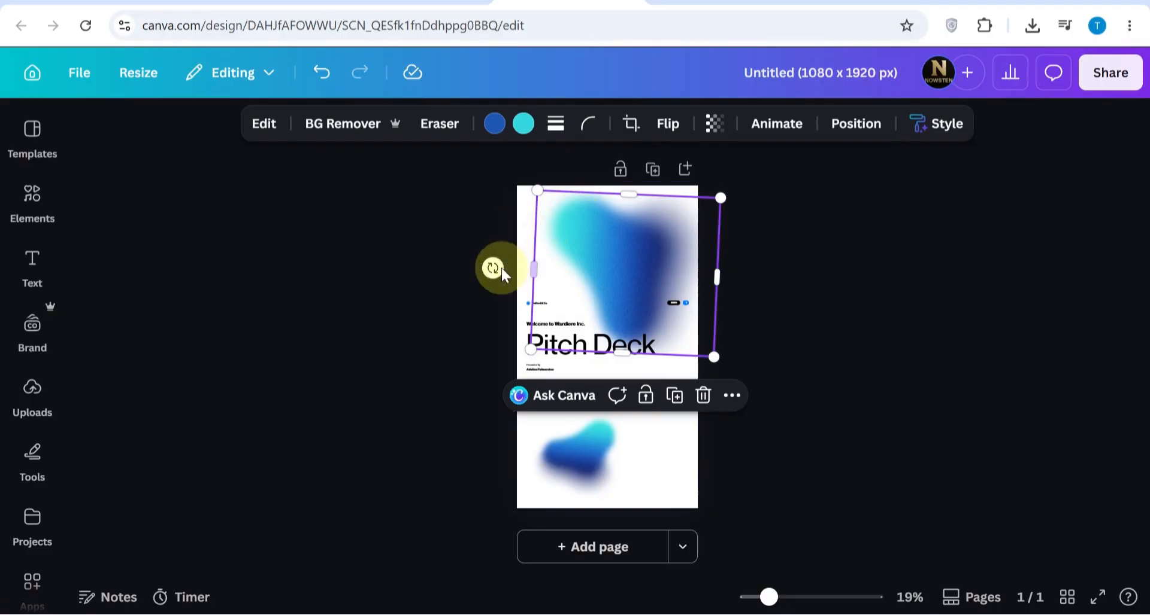